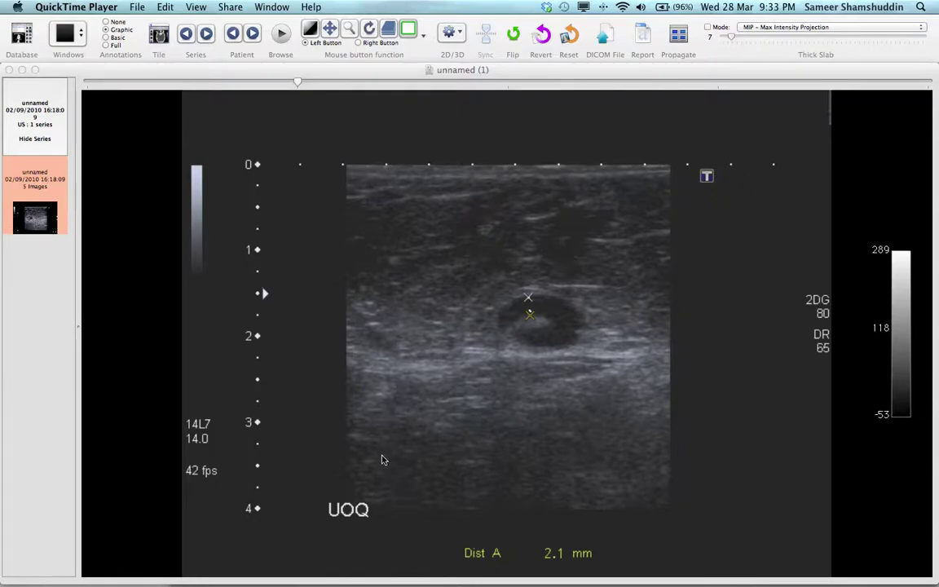
Step: Draw a rectangle ROI of 28699.773 pix2 around the UOQ label at the image bottom
click(423, 36)
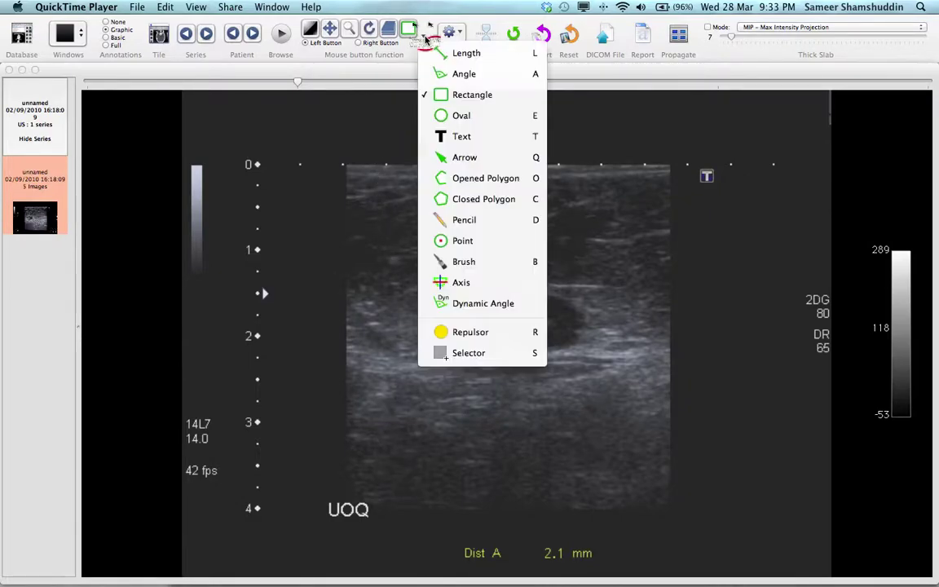
click(459, 96)
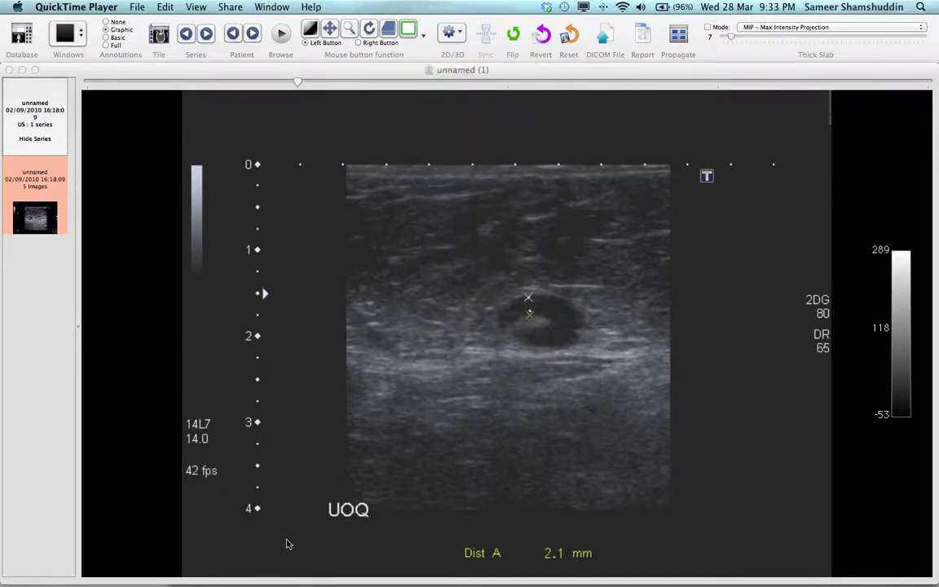
drag(301, 475, 717, 530)
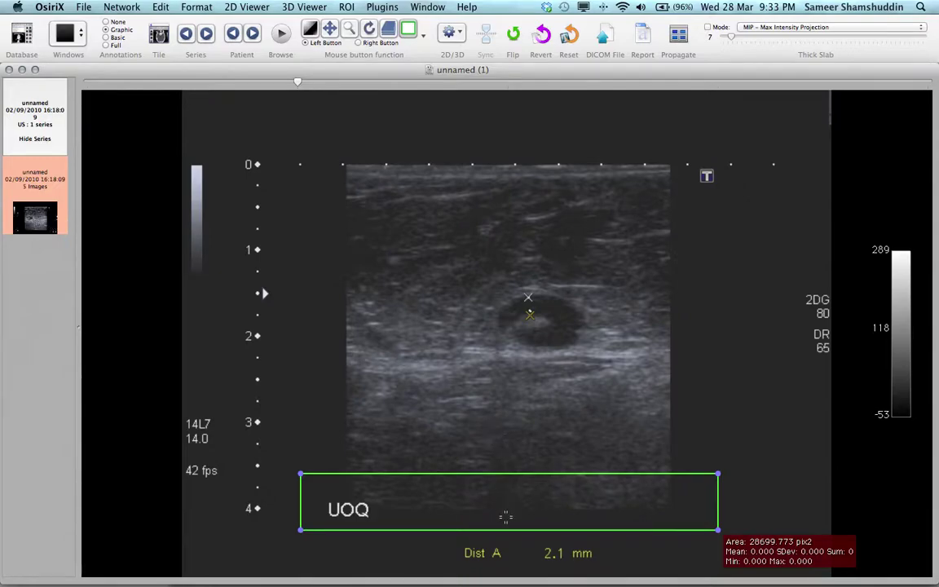
click(347, 7)
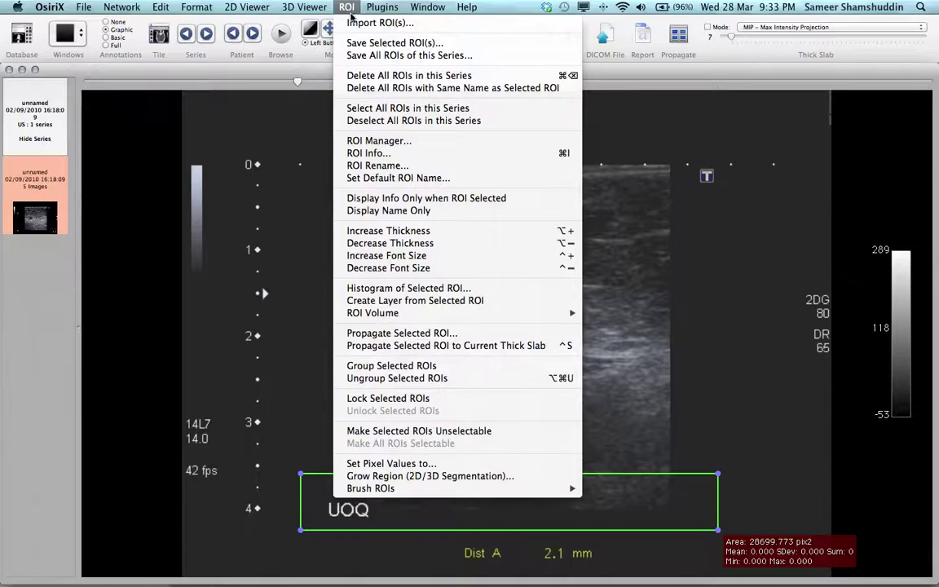
Step: Propagate the UOQ rectangle to the entire series and scroll through the slices to verify
click(376, 334)
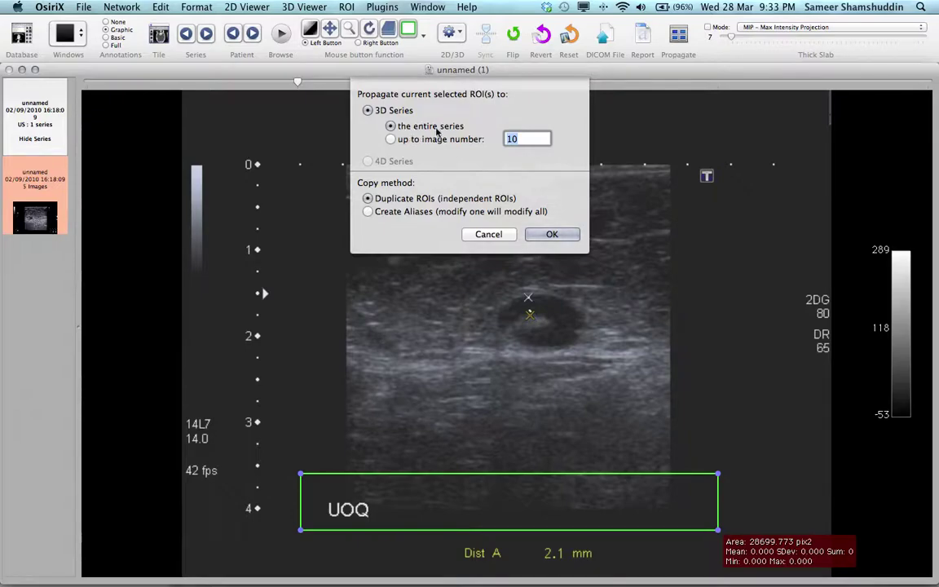
click(542, 234)
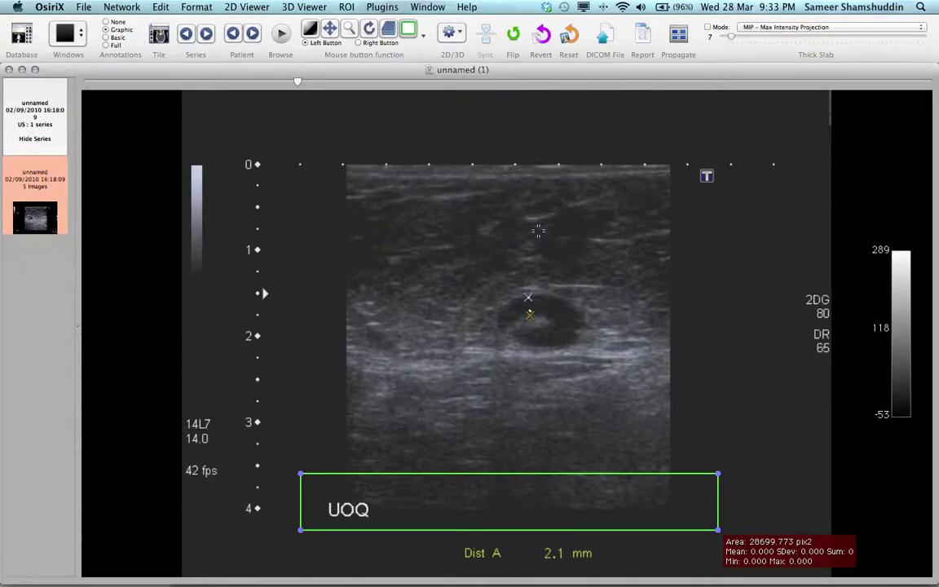
scroll(538, 230, down, 1)
scroll(538, 231, up, 1)
scroll(538, 231, down, 2)
scroll(538, 231, down, 1)
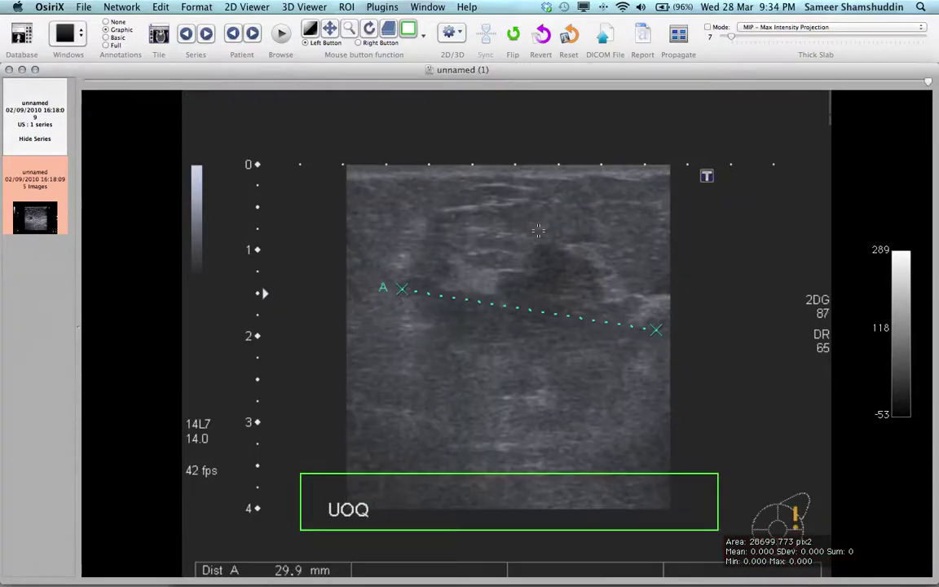
scroll(538, 231, up, 2)
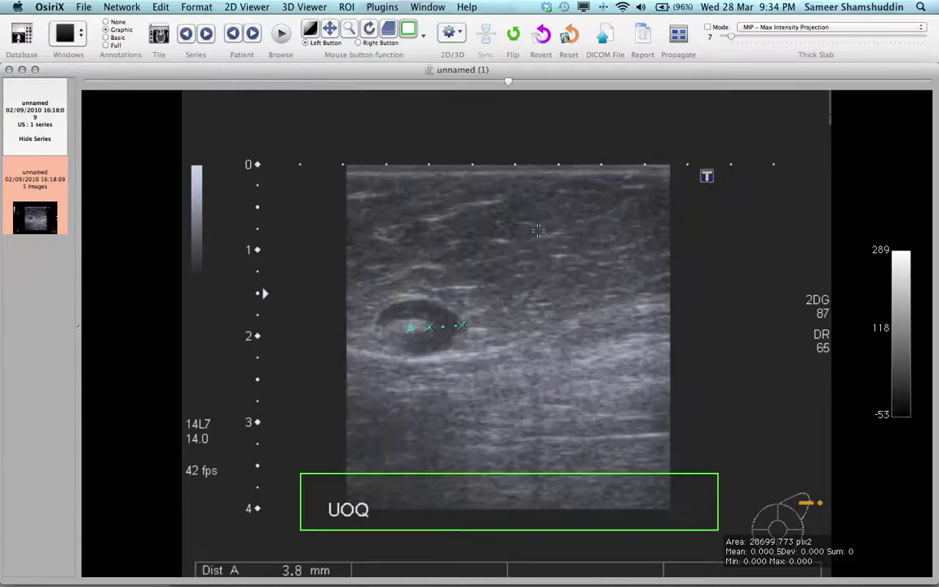
scroll(538, 231, down, 1)
scroll(538, 231, up, 1)
Step: Use Set Pixel Values to make pixels inside same-named rectangle ROIs 0
click(347, 8)
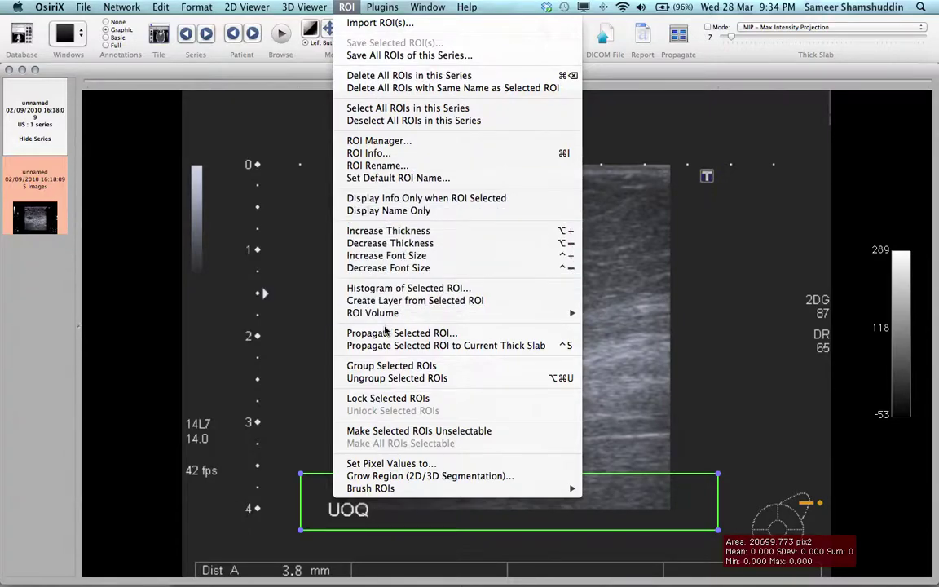
click(389, 464)
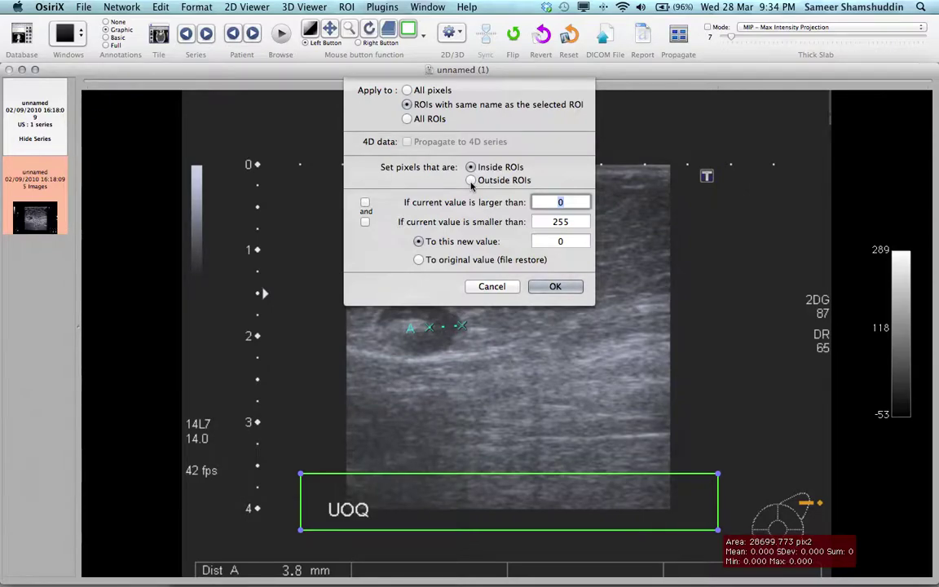
click(555, 287)
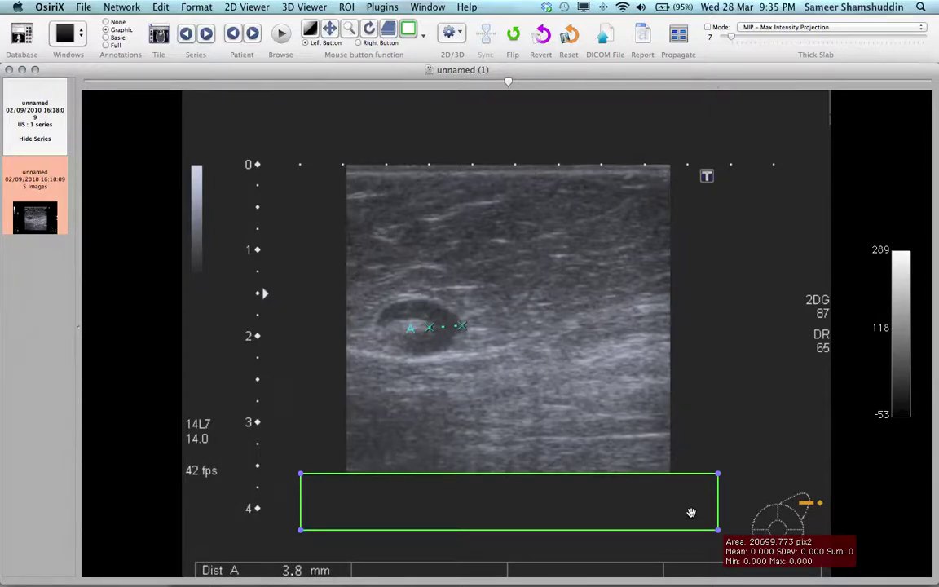
Step: Delete the rectangle ROI and scroll the images to confirm the UOQ label is blanked
key(Delete)
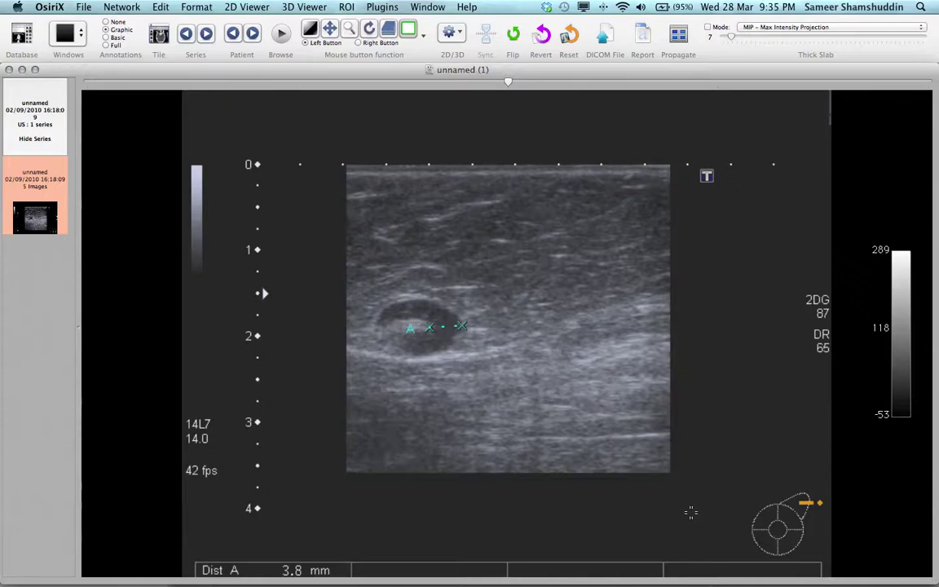
scroll(691, 512, up, 2)
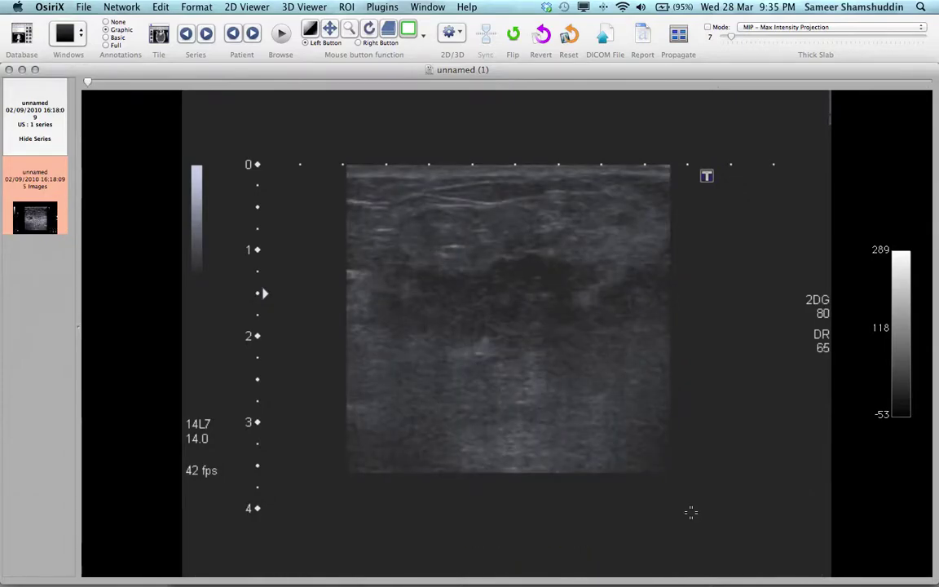
scroll(691, 512, down, 2)
scroll(691, 512, up, 1)
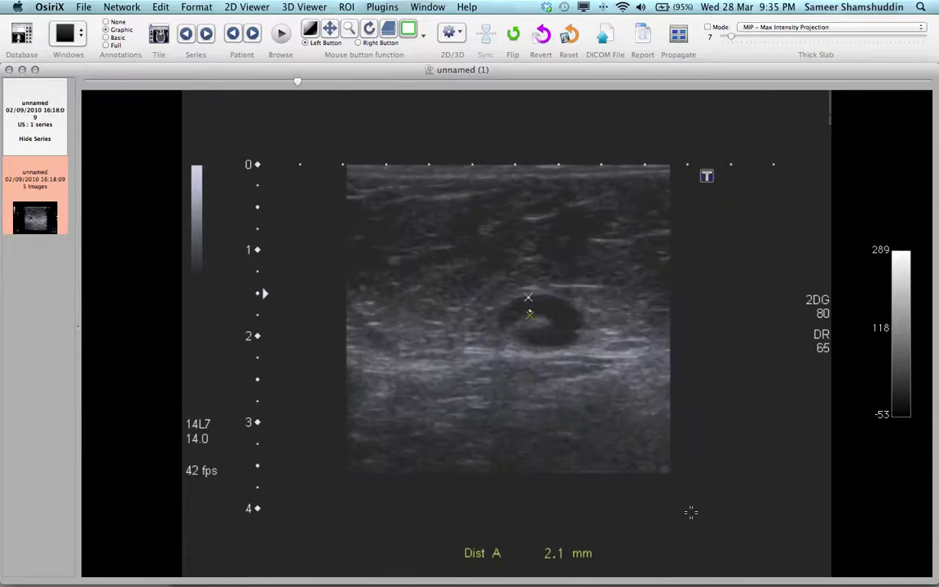
scroll(691, 512, up, 1)
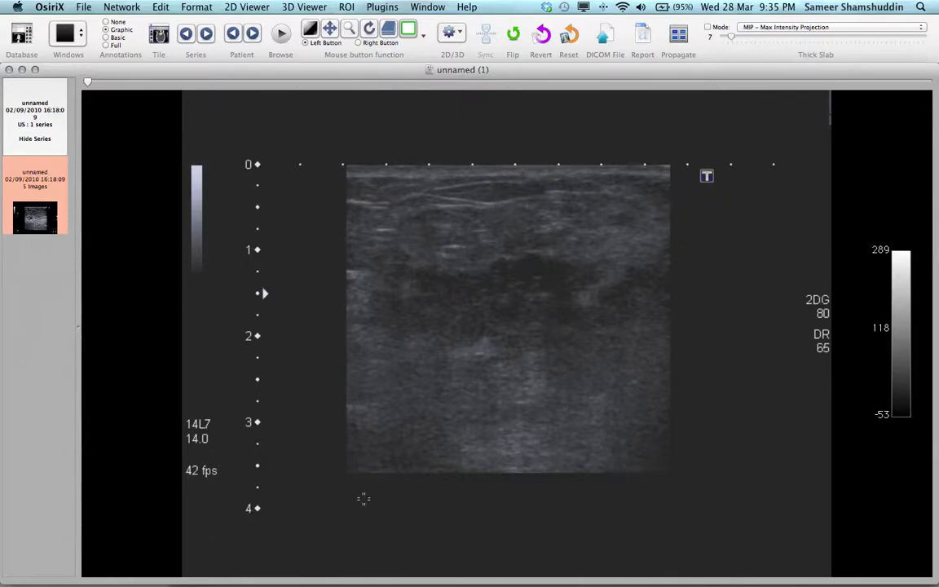
scroll(365, 499, down, 2)
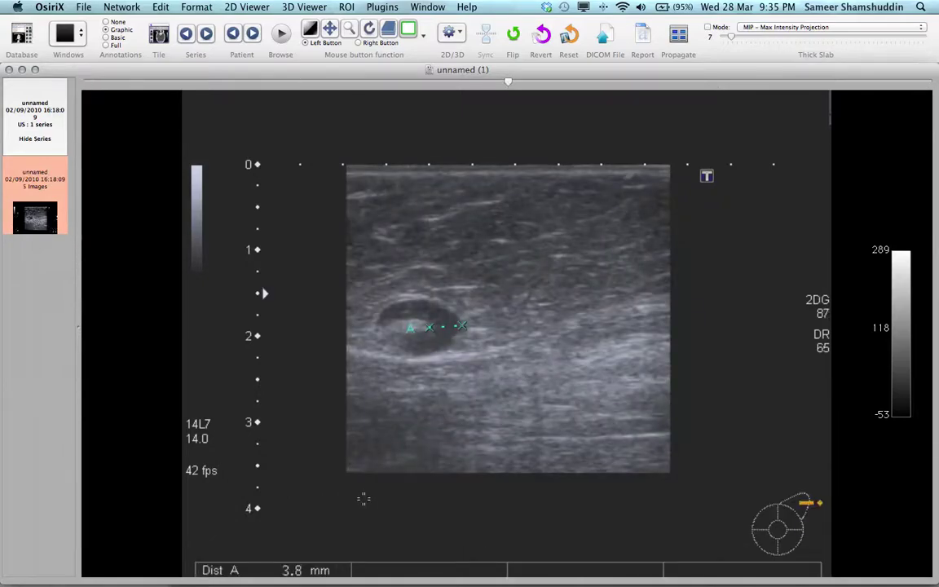
scroll(365, 499, down, 2)
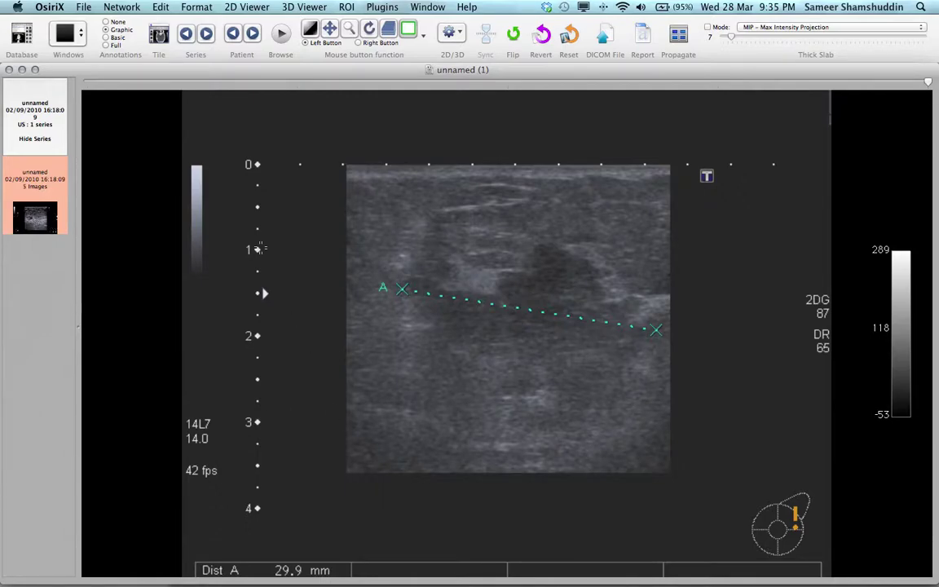
Step: Export all series images to DICOM as new series XMAMB, check it, and close the viewer
click(84, 7)
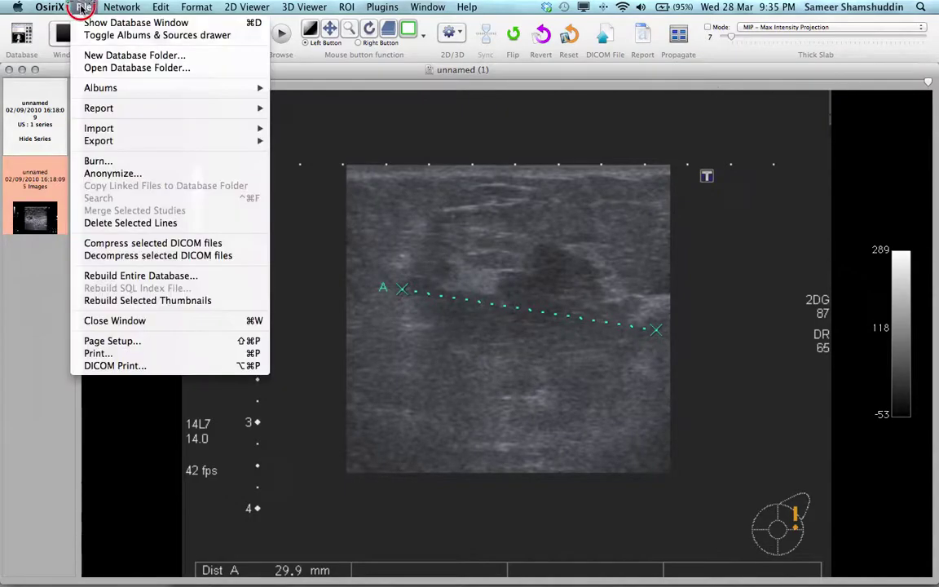
mouse_move(112, 142)
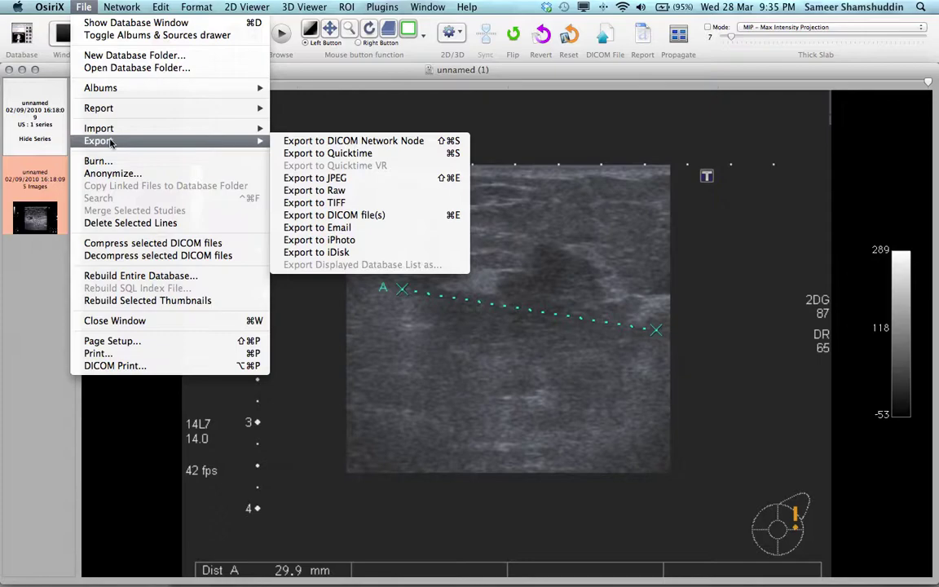
click(331, 216)
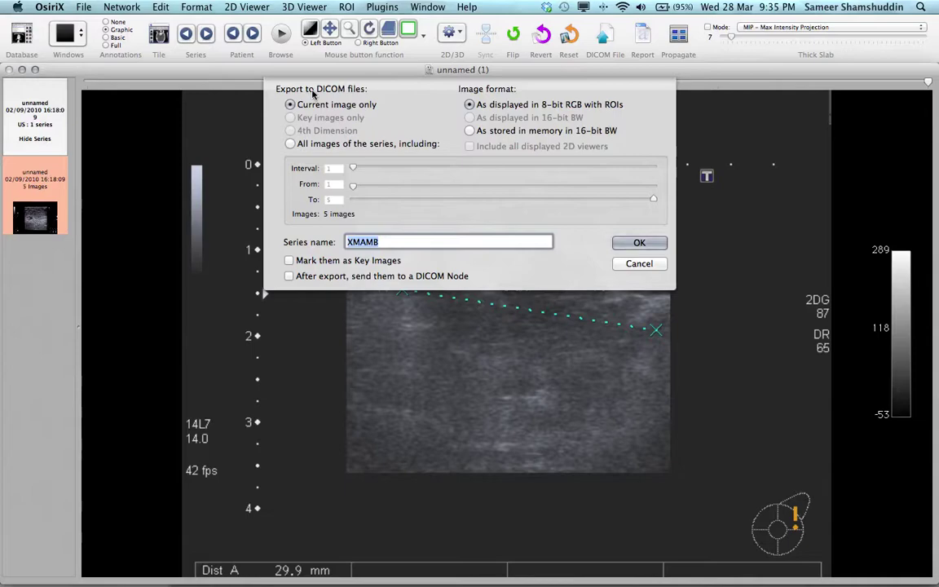
click(290, 144)
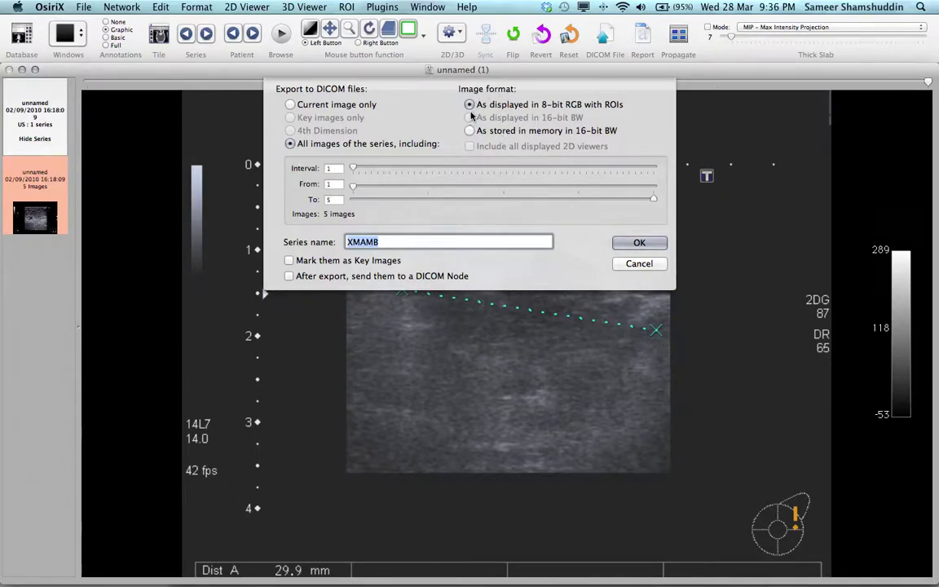
click(639, 243)
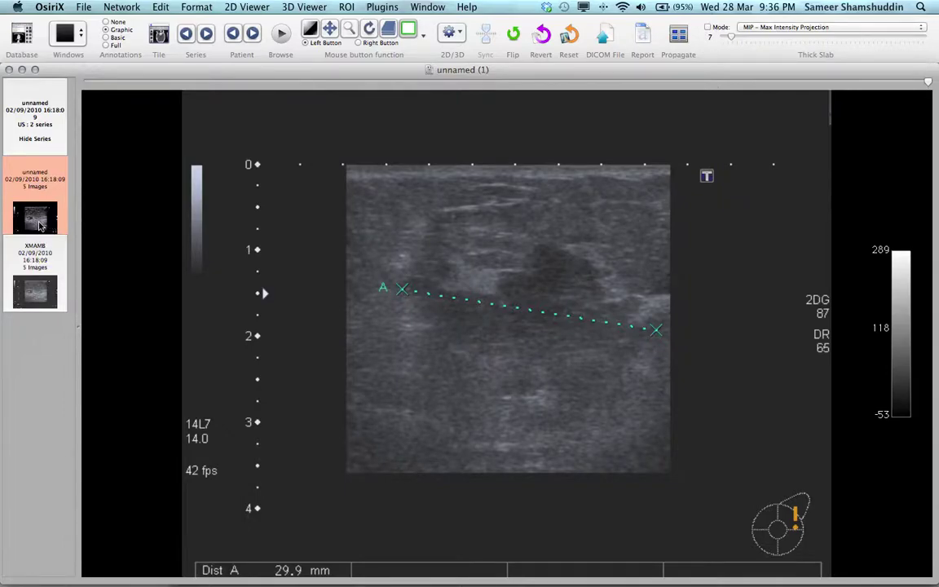
click(34, 285)
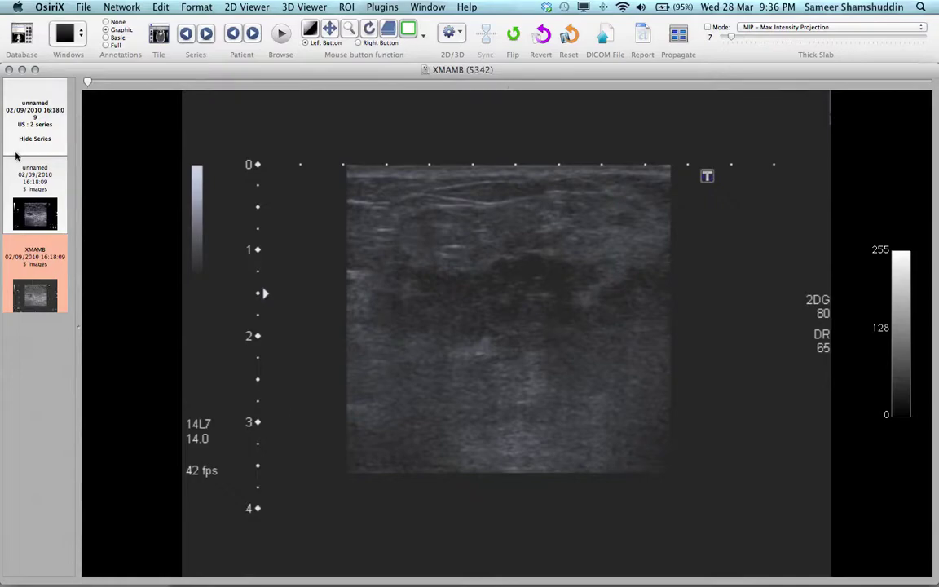
click(9, 70)
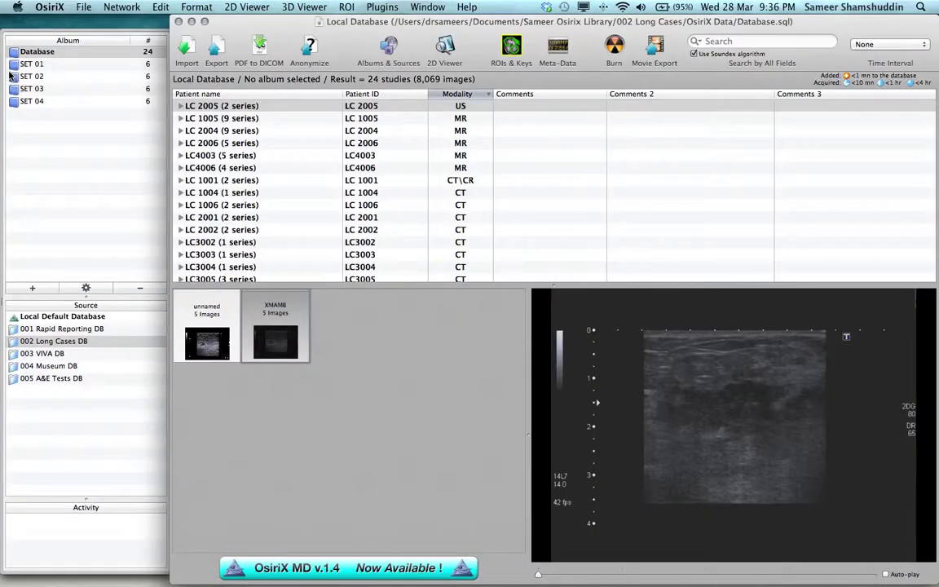
Step: Delete the original unnamed series, including its album copies, leaving only XMAMB
click(194, 101)
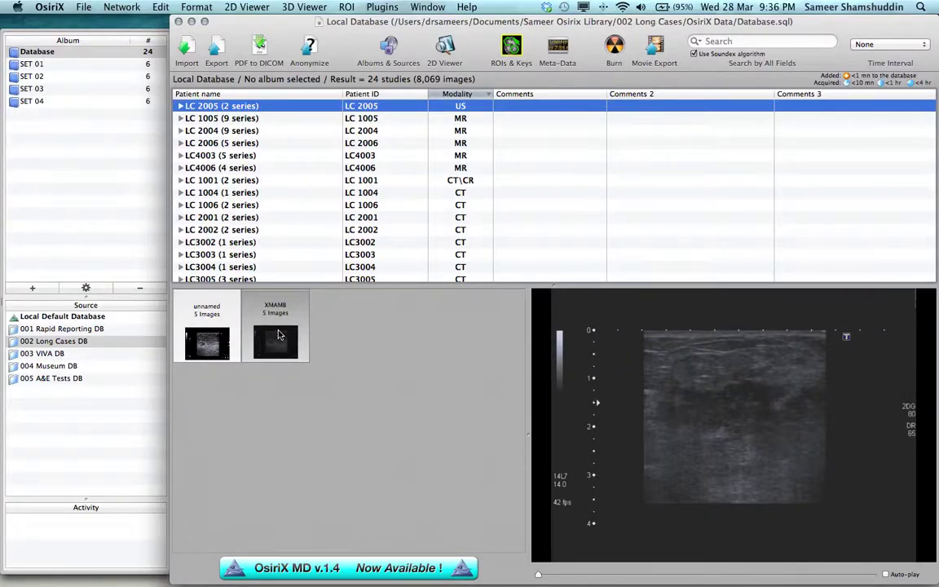
click(210, 315)
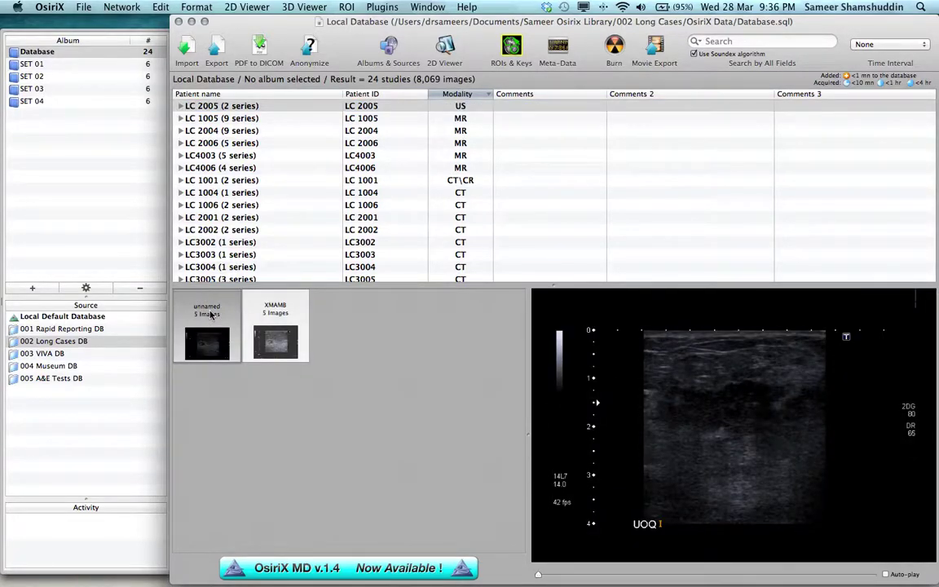
key(Delete)
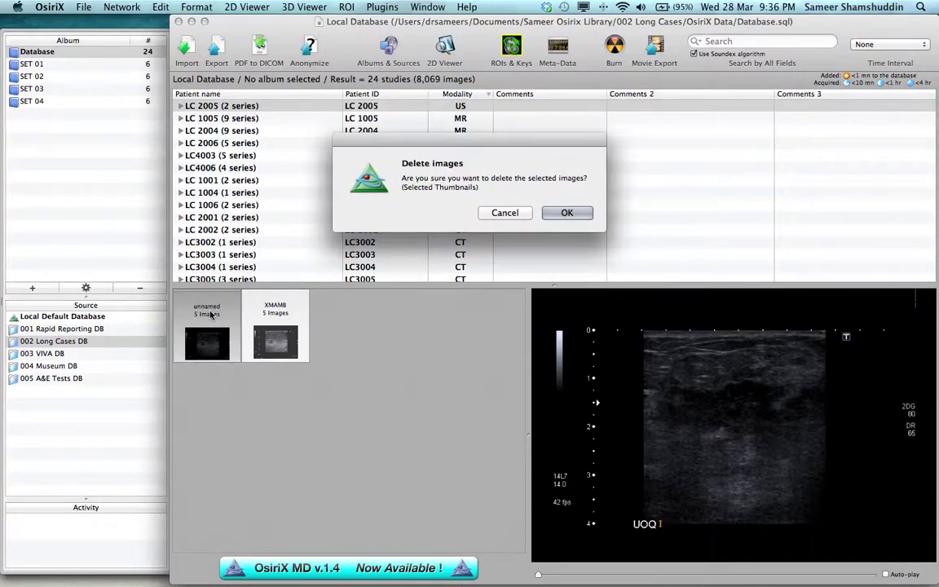
key(Return)
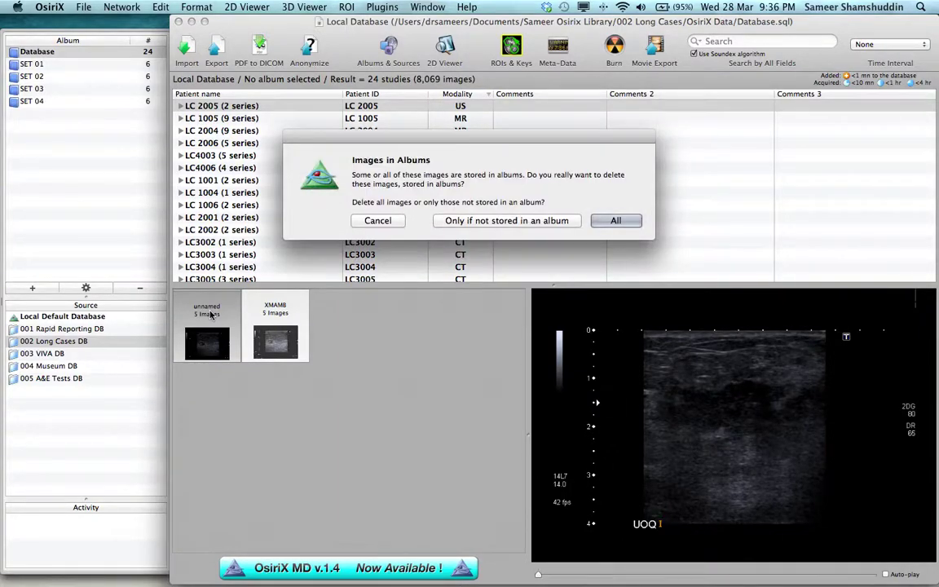
click(614, 221)
click(615, 221)
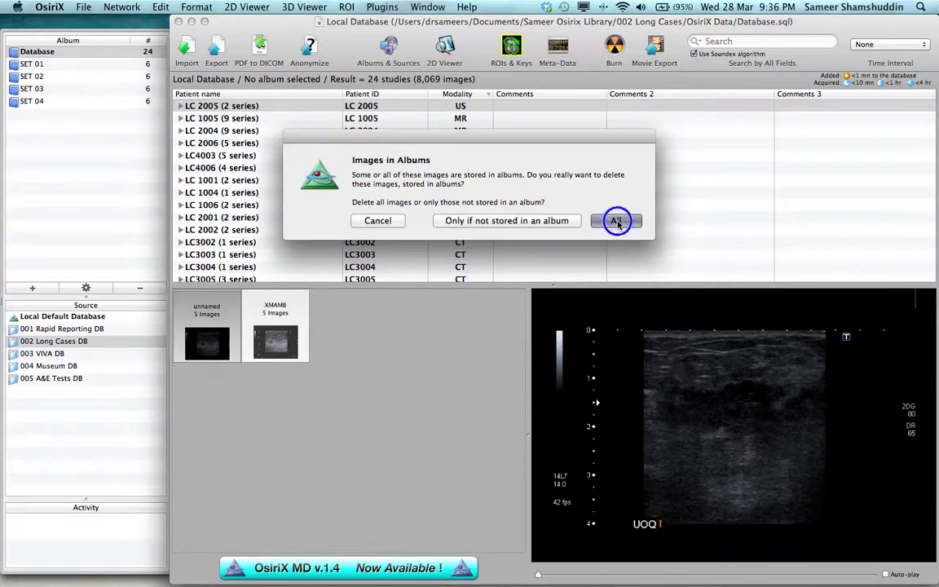